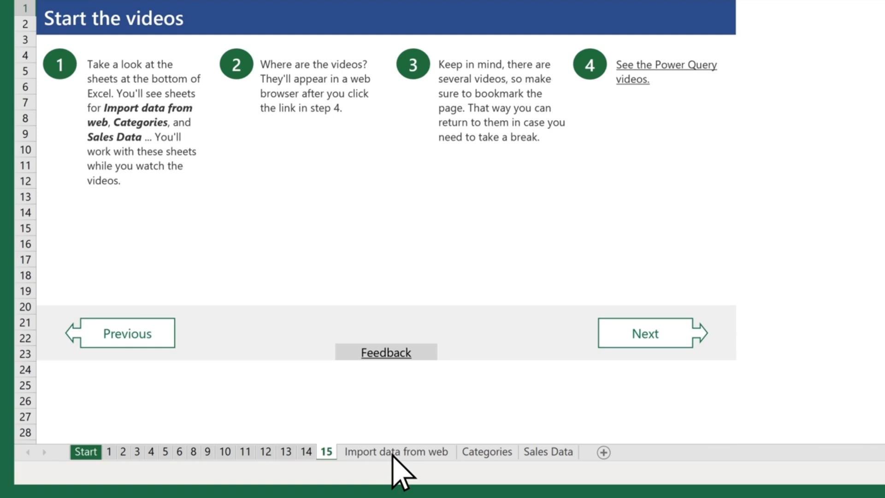
Step: Copy the FIFA_World_Cup Wikipedia URL from the Import data from web sheet and connect to it as a web data source
click(394, 453)
key(ctrl+c)
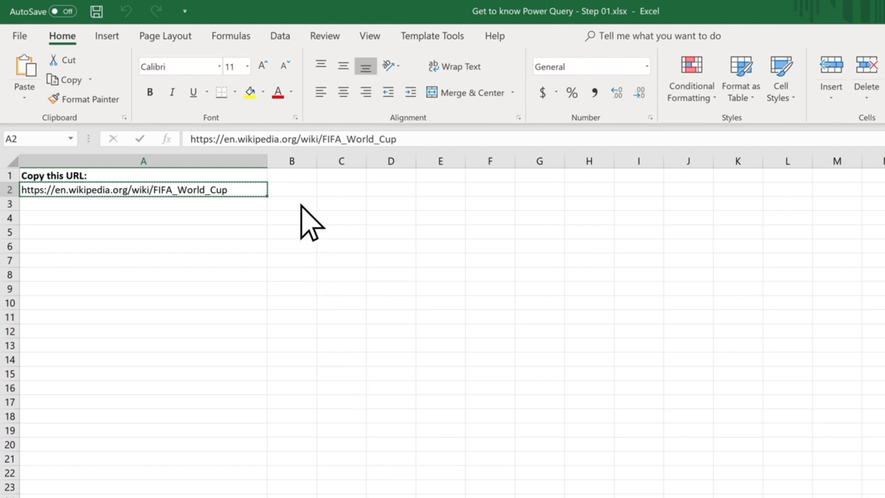
click(280, 37)
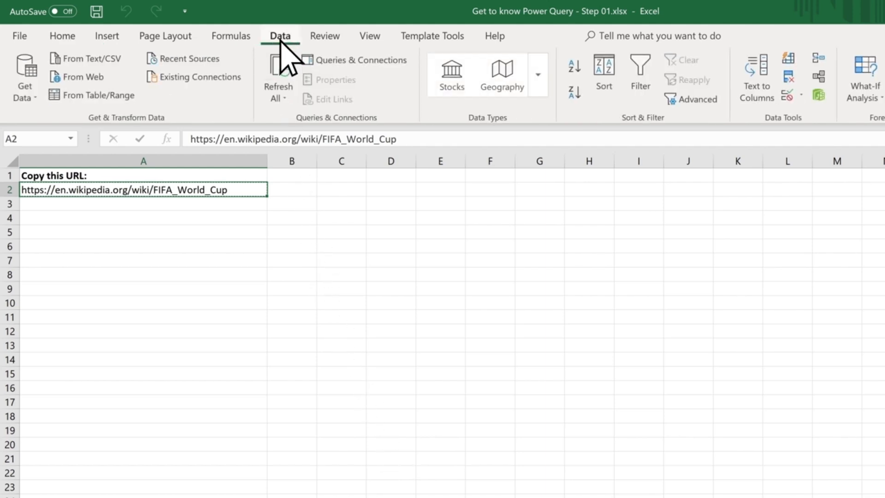
click(86, 78)
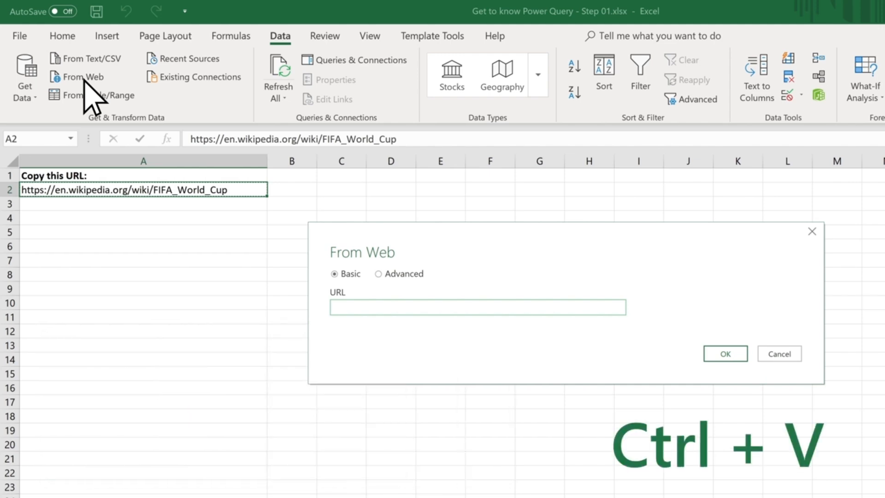
key(ctrl+v)
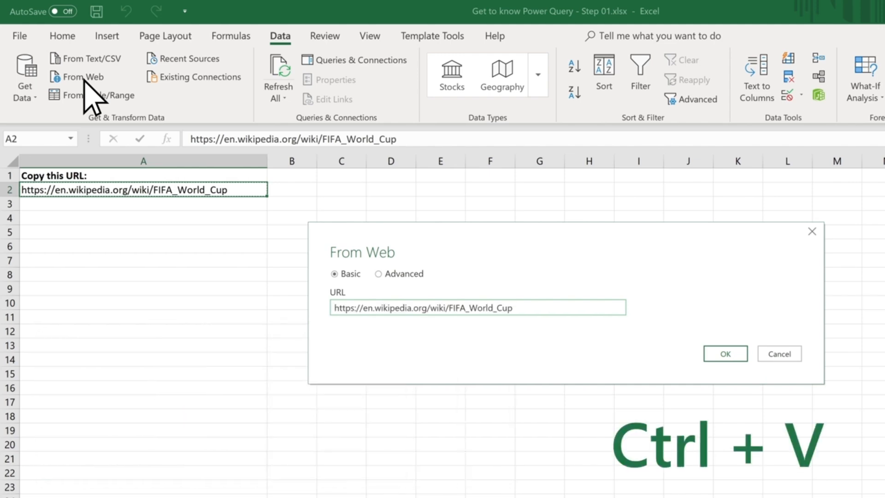
click(734, 353)
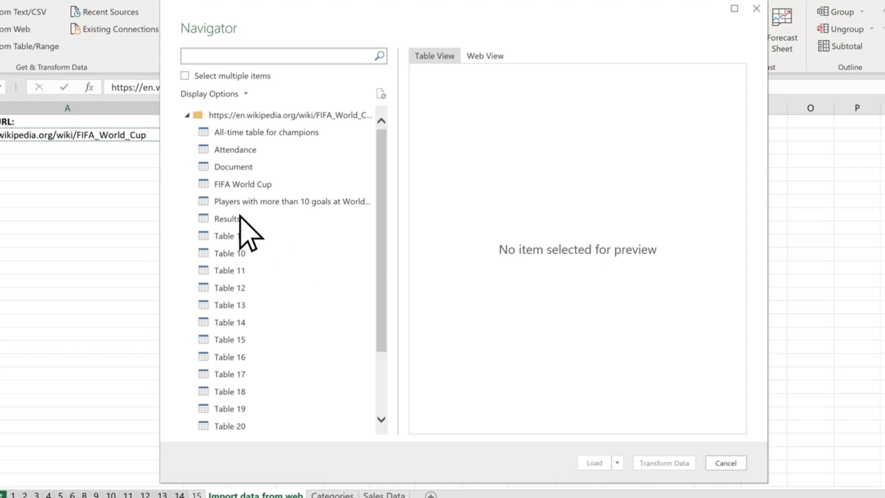
Step: Load the Results table from the web source into a new sheet and rename that sheet World Cup Results
click(240, 219)
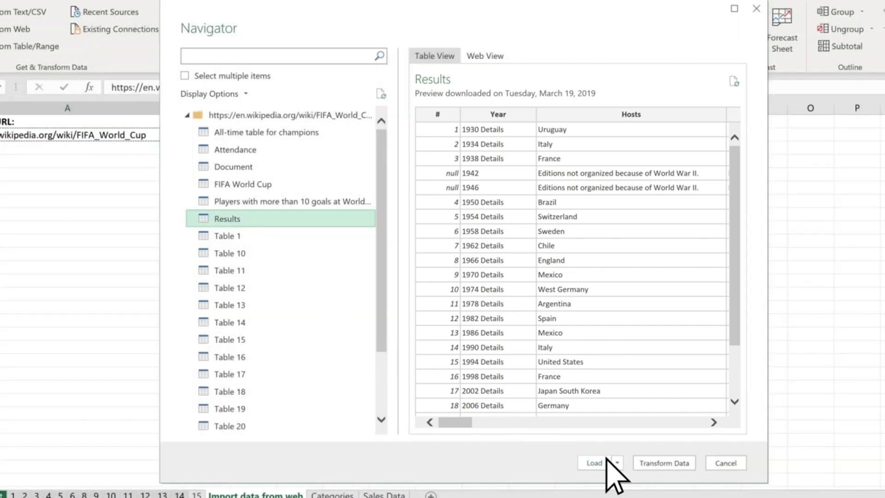
click(594, 462)
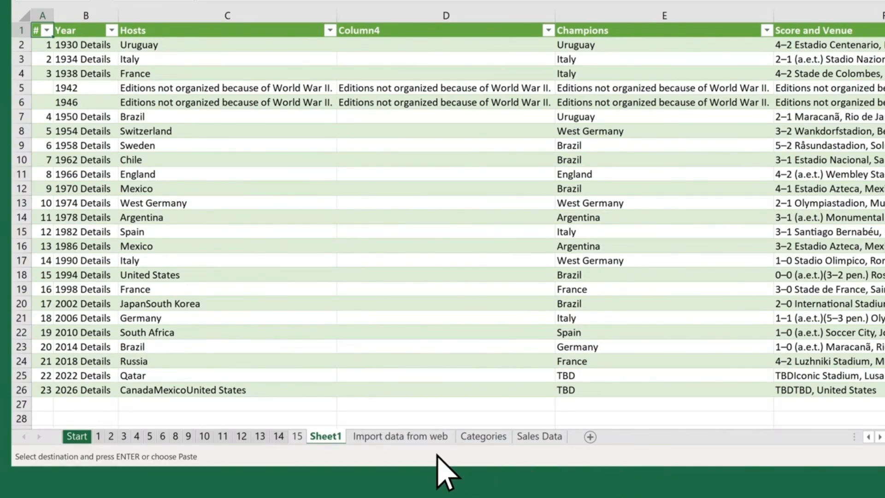
double_click(325, 438)
text(World Cup Results)
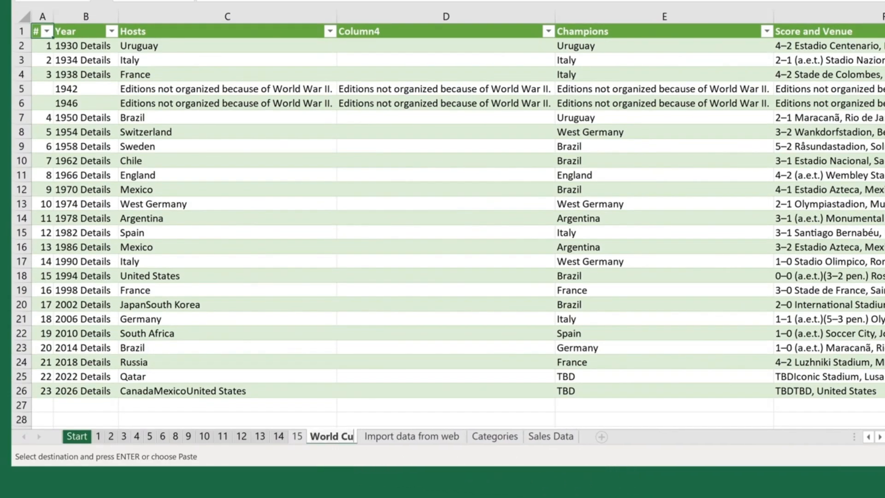
key(Return)
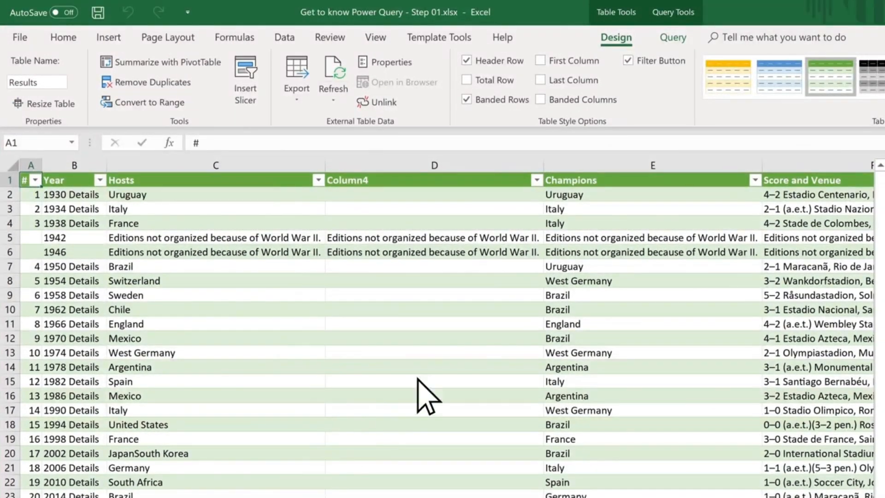
Step: Refresh the query behind the imported World Cup results table
click(672, 38)
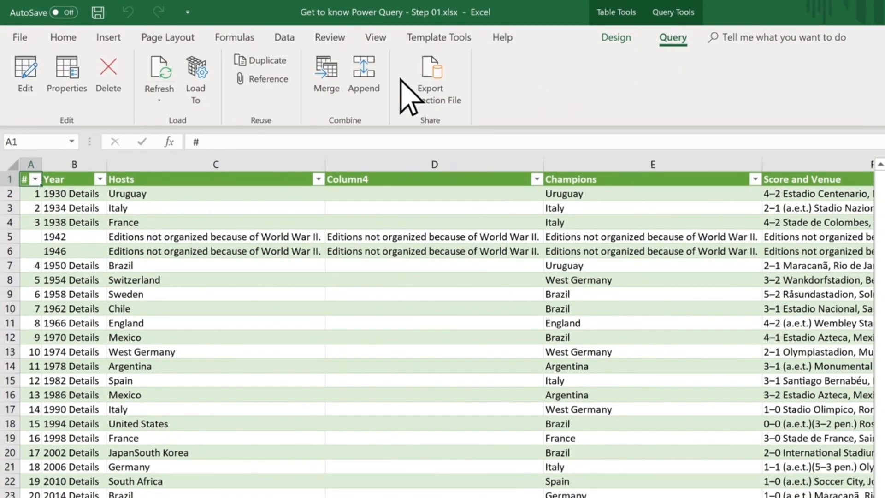
click(177, 81)
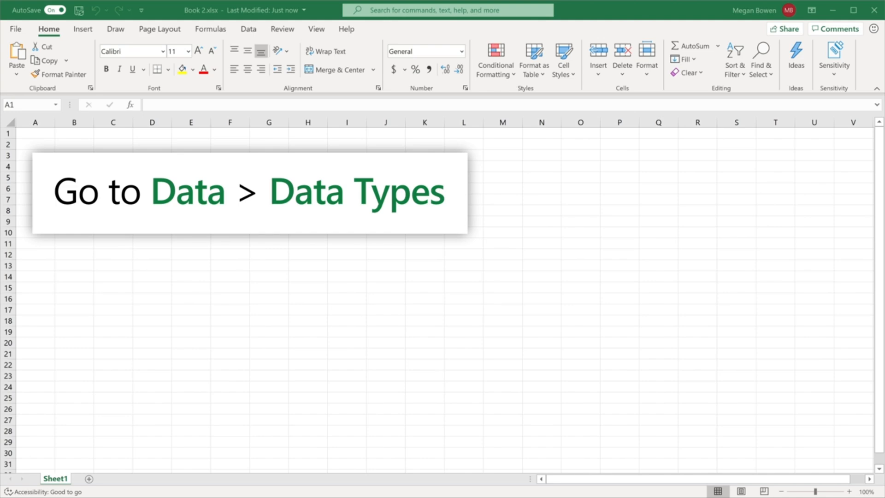
Step: Show the full set of available data types in Book 2.xlsx
click(248, 28)
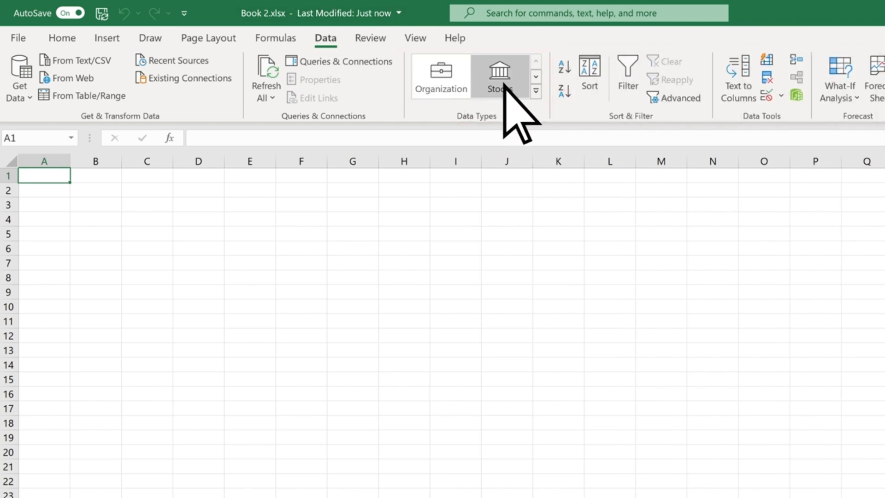
click(535, 91)
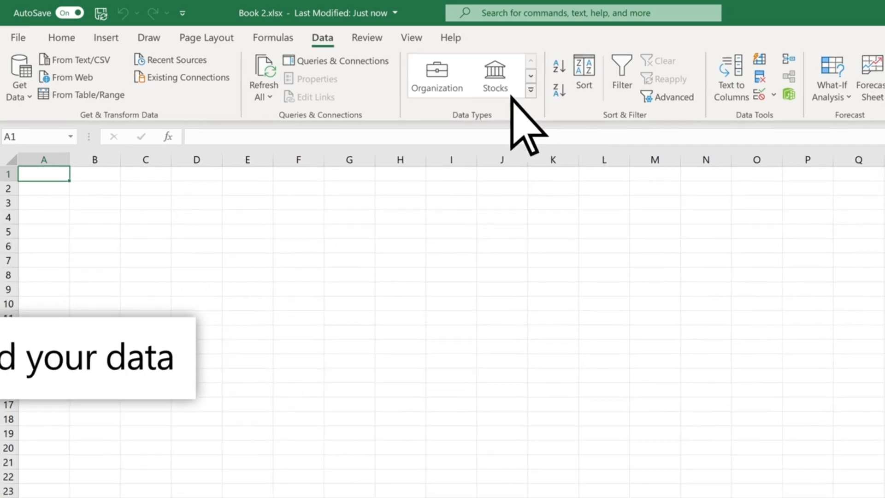
Step: Paste the copied supplier list starting at A1 and format it as a gold-styled table with a generated header row
key(ctrl+v)
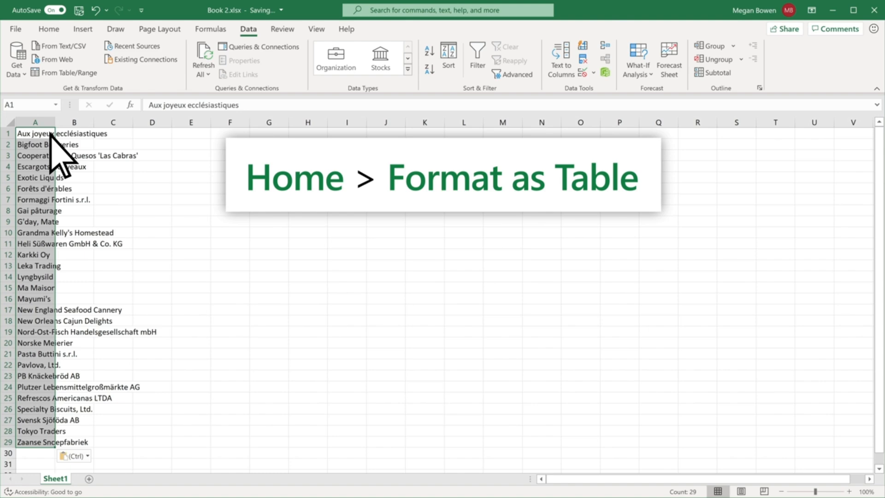
click(62, 29)
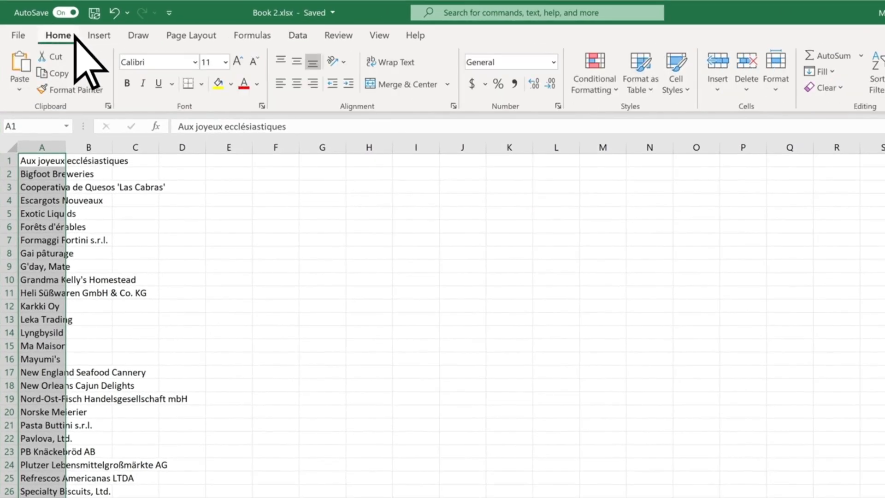
click(657, 89)
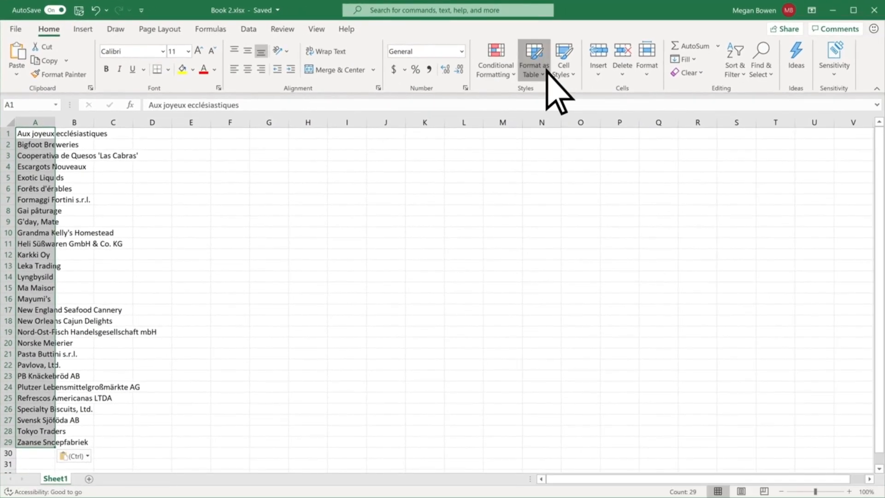
click(687, 222)
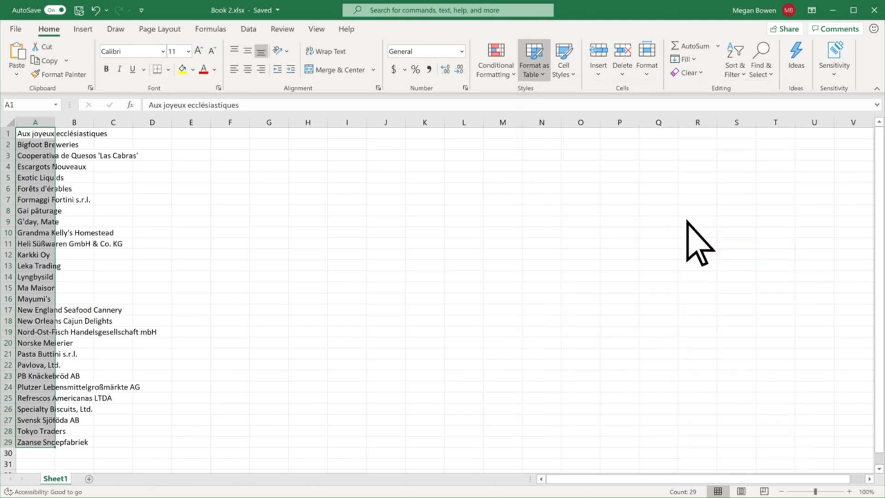
click(406, 287)
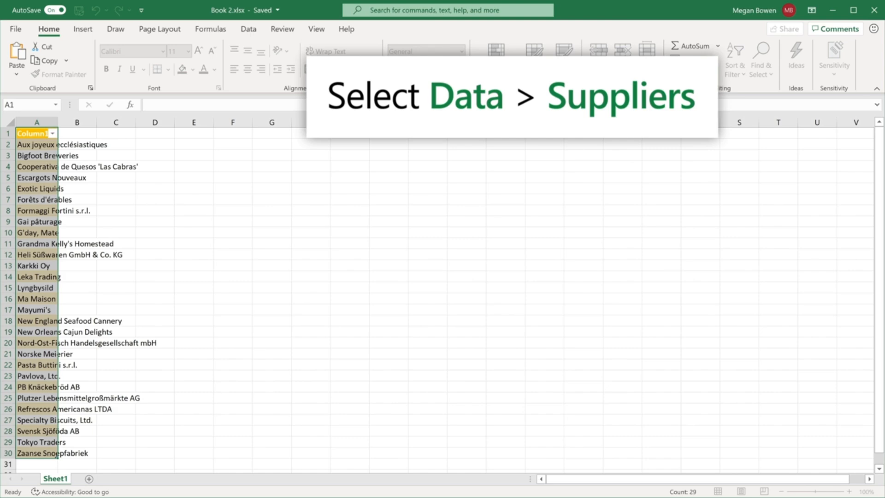
Step: Convert the supplier names in the table to the matching Power BI organizational data type
click(249, 29)
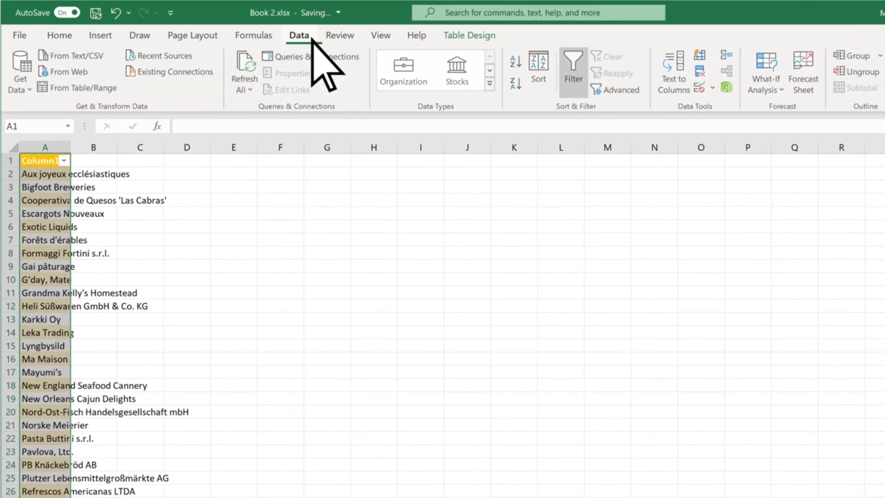
click(489, 84)
click(511, 159)
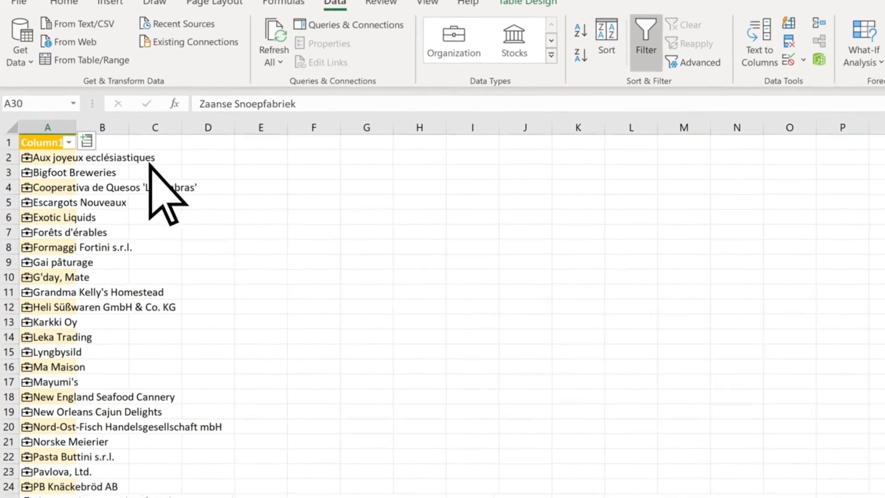
Step: Examine the data card of the first supplier, Aux joyeux ecclésiastiques
click(26, 154)
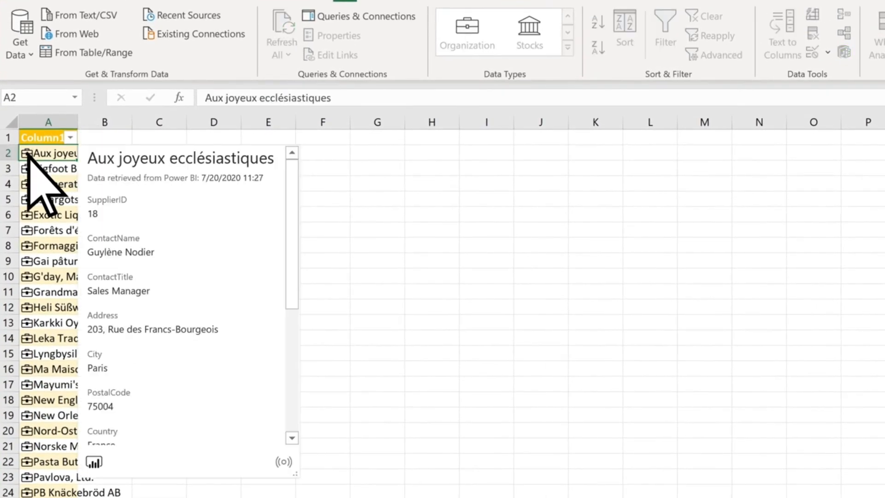
mouse_move(292, 203)
mouse_down()
mouse_move(292, 340)
mouse_move(292, 209)
mouse_up()
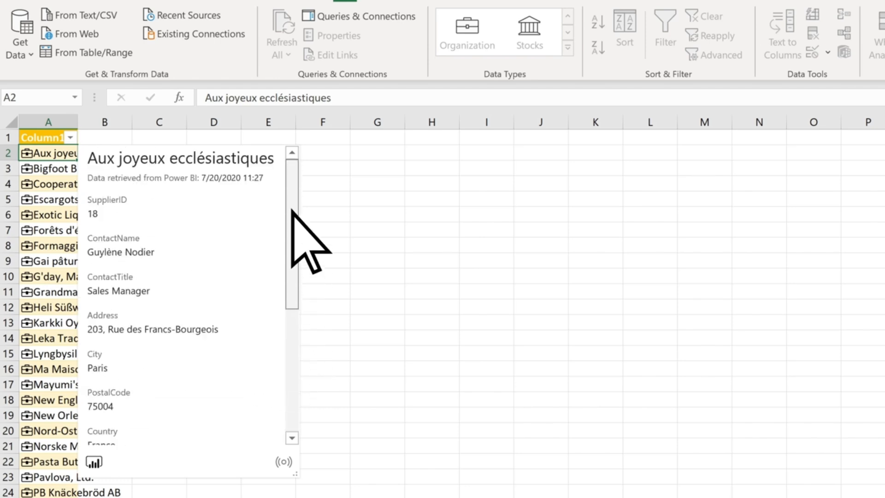
Step: Select the supplier column of the table and extract its ContactName field into a new column
click(53, 138)
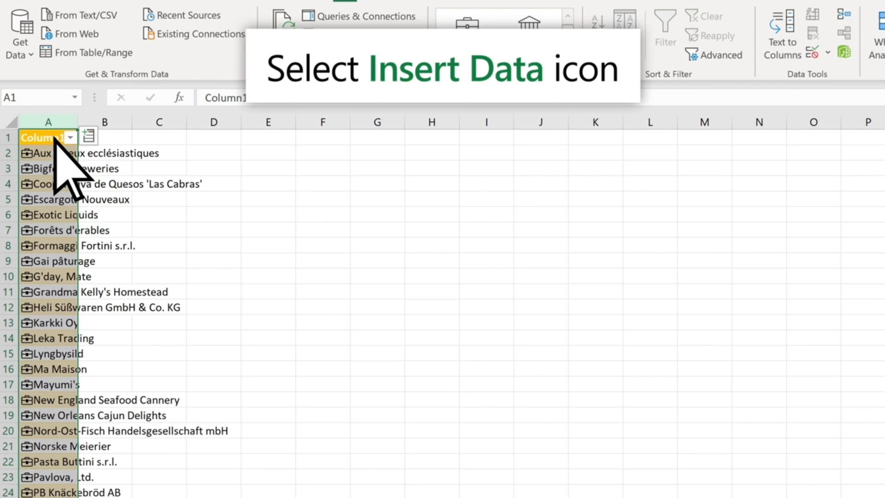
click(91, 138)
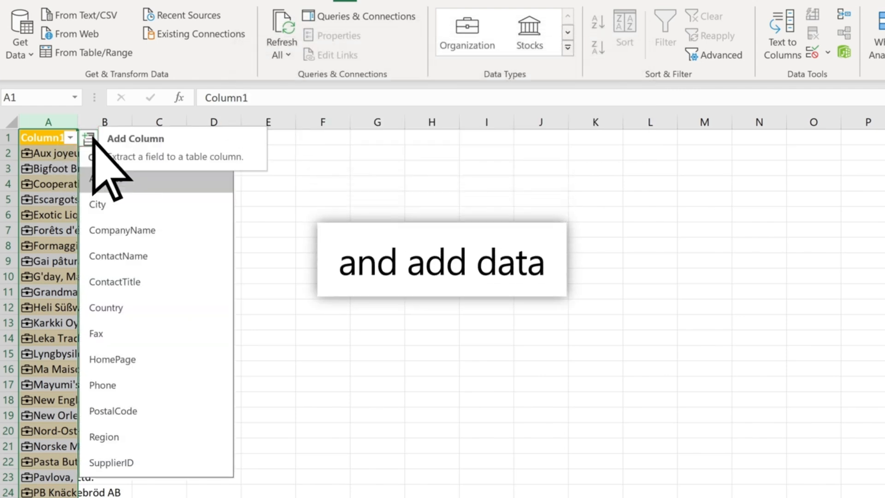
click(190, 255)
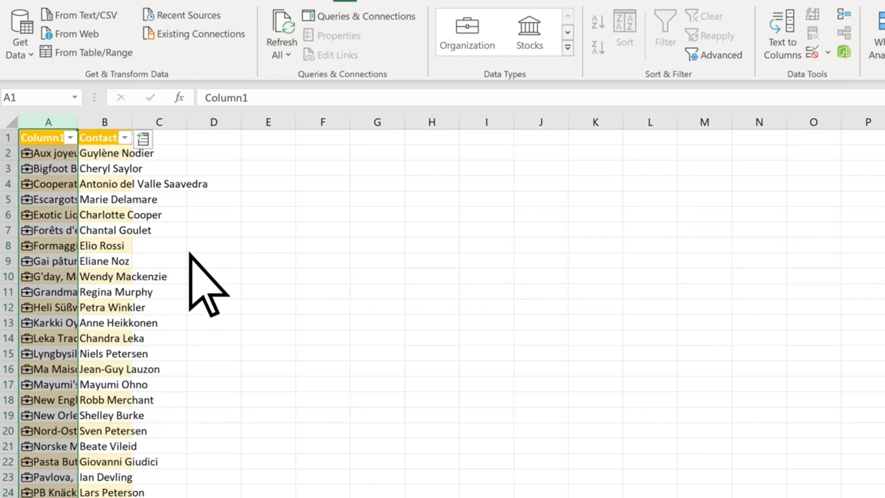
Step: Extract the Address, City, Country, PostalCode and SupplierID fields into further table columns, in that order
click(145, 139)
click(223, 176)
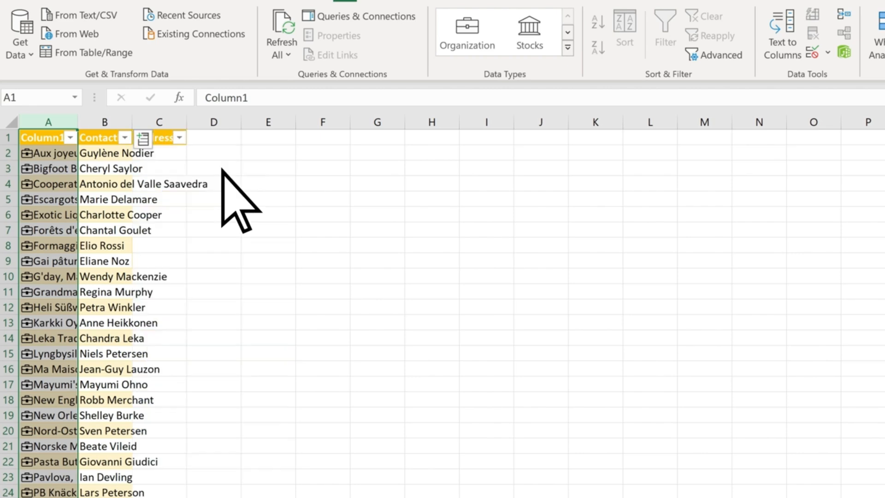
click(191, 138)
click(256, 201)
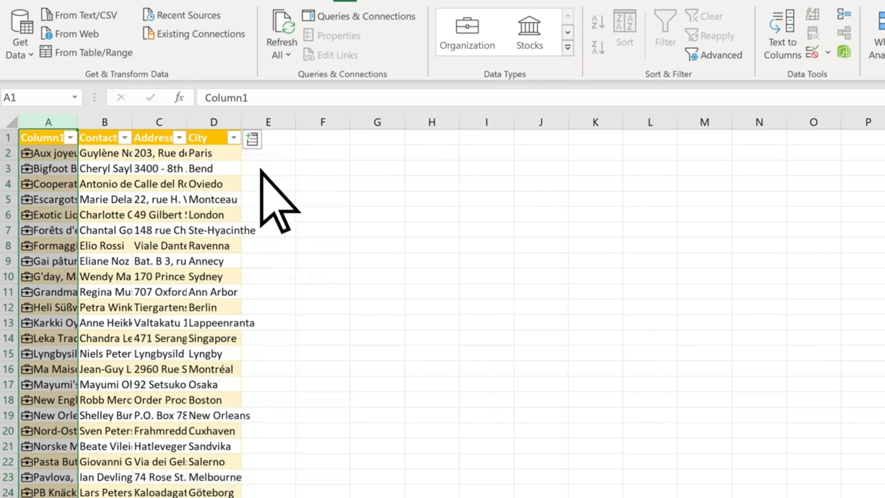
click(252, 138)
click(330, 253)
click(308, 138)
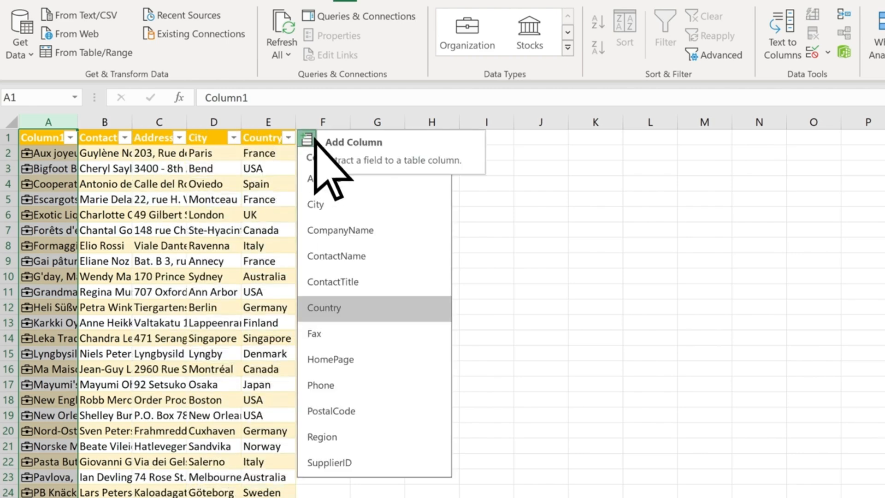
click(405, 410)
click(361, 138)
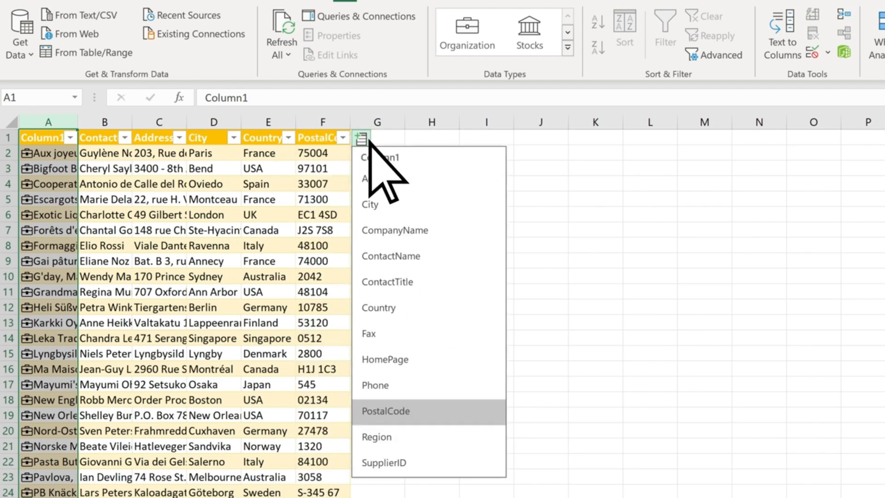
click(456, 461)
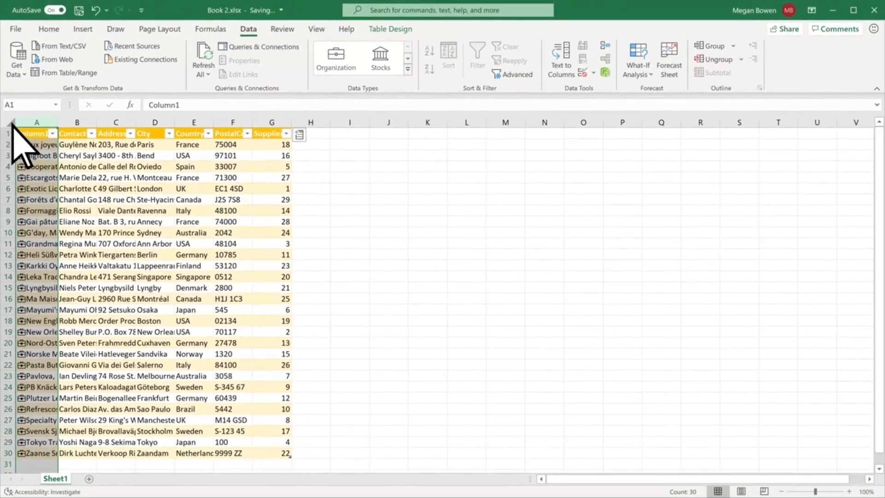
Step: Autofit all column widths on the sheet and rename the table's first column header to Supplier
click(12, 122)
double_click(56, 121)
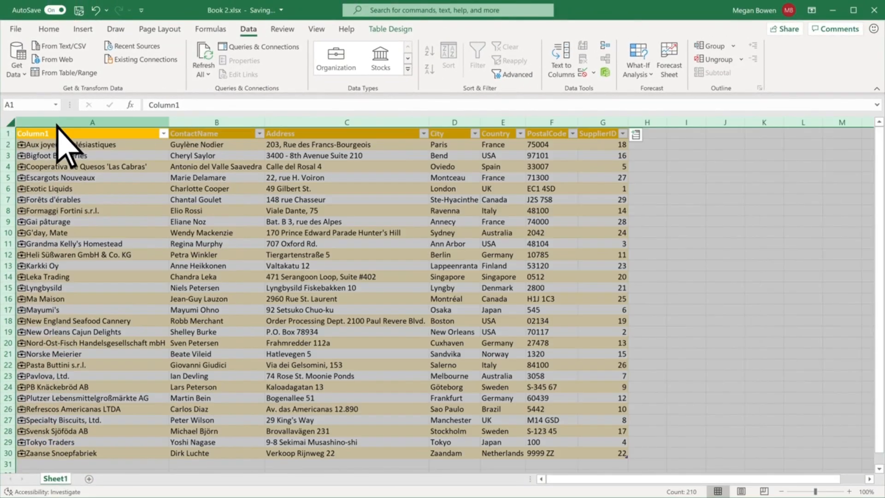
click(74, 133)
text(Supplier)
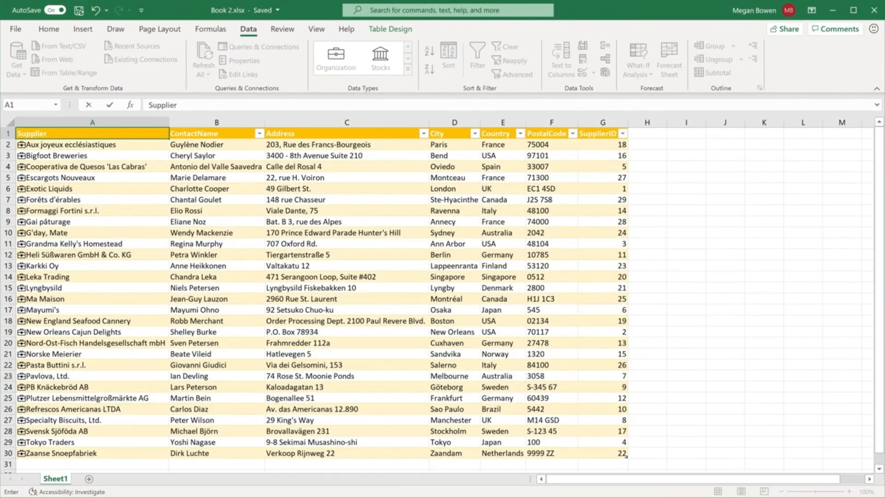
click(725, 255)
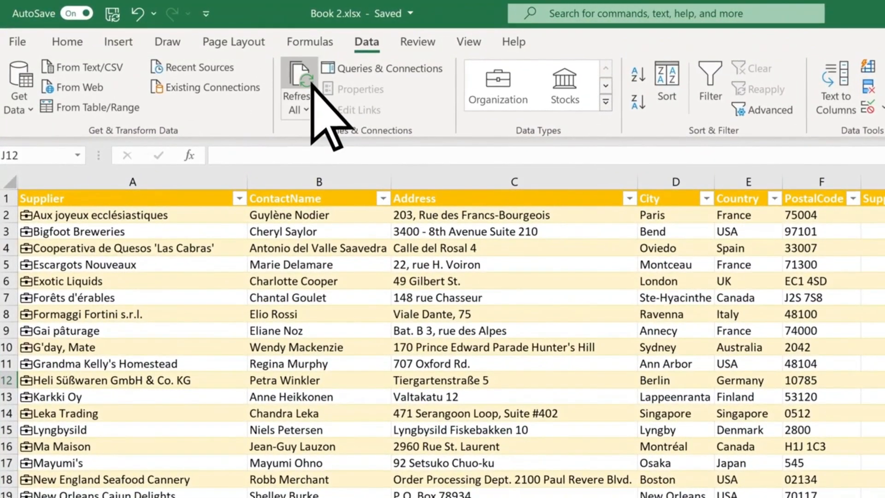
Step: Refresh all data in the workbook to update the supplier table
click(307, 83)
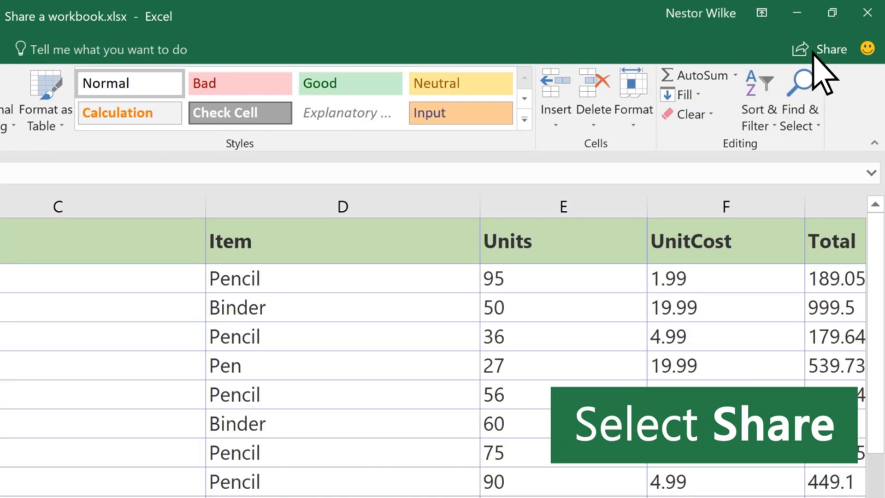
Step: Upload a copy of the workbook to the OneDrive business account and restrict the sharing link to specific people
click(814, 51)
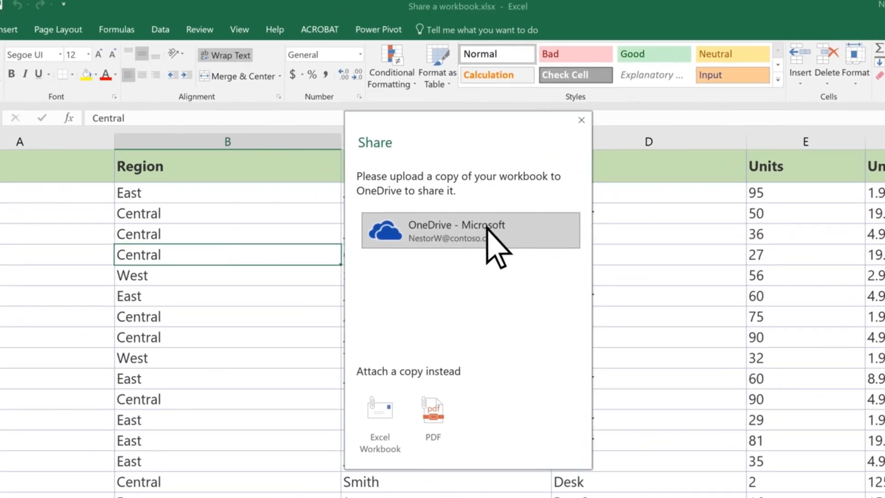
click(486, 227)
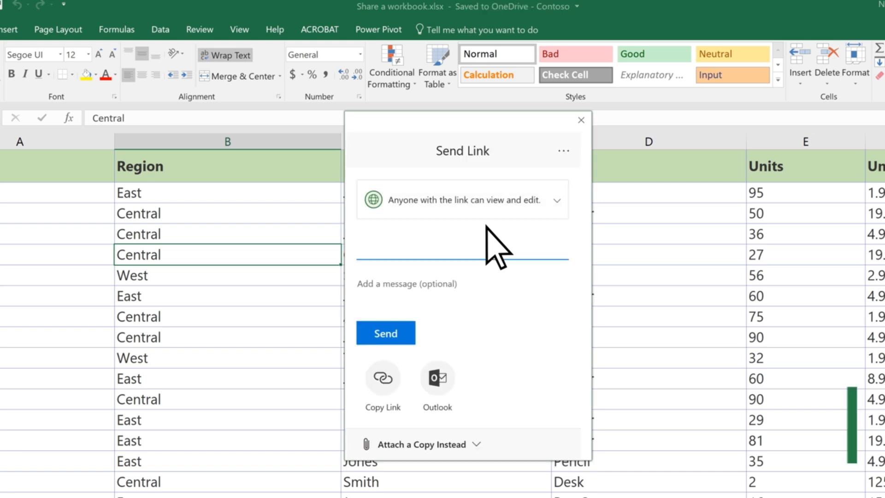
click(532, 199)
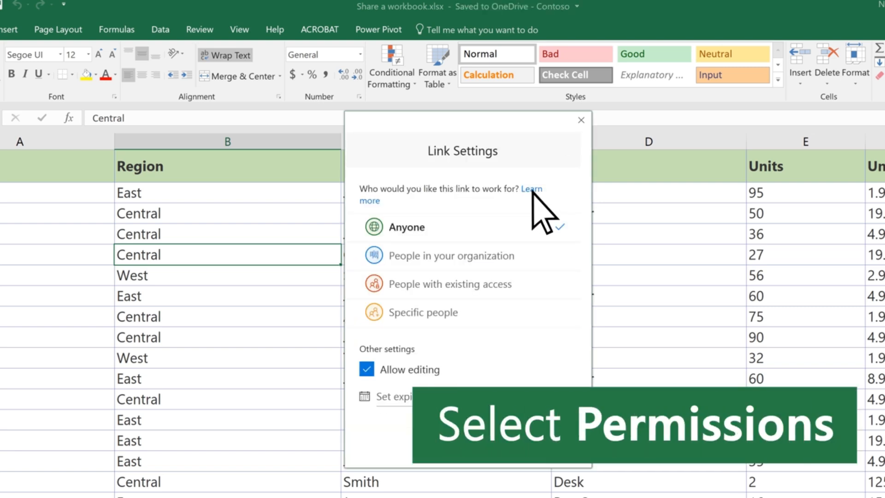
click(445, 312)
click(470, 405)
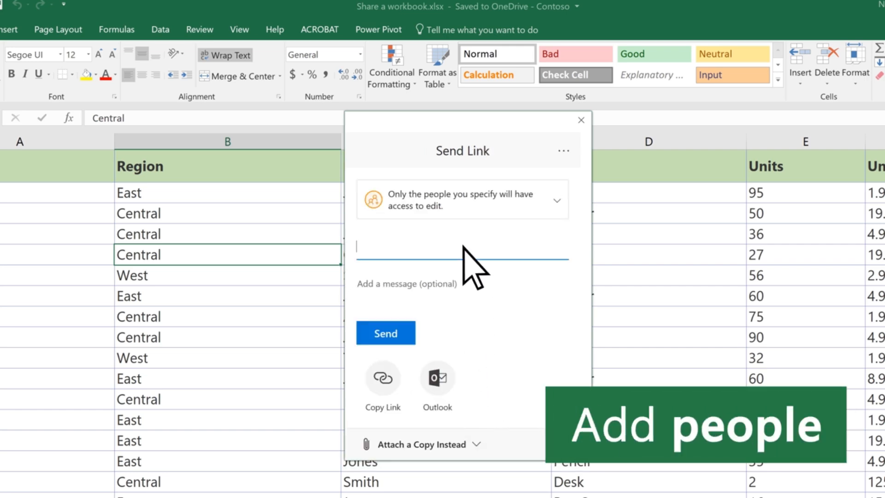
Step: Add the colleague's name as recipient, enter the message "Here's the workbook you requested" and send the sharing link
text(Adele Vance)
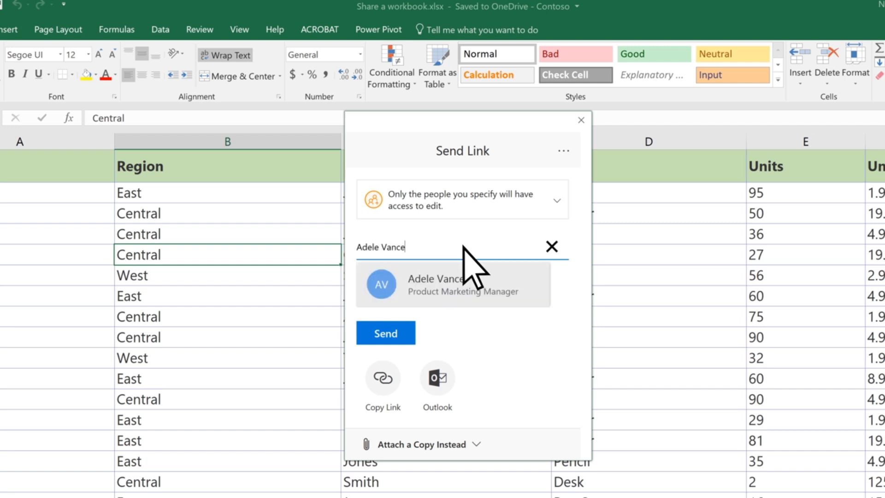
click(487, 282)
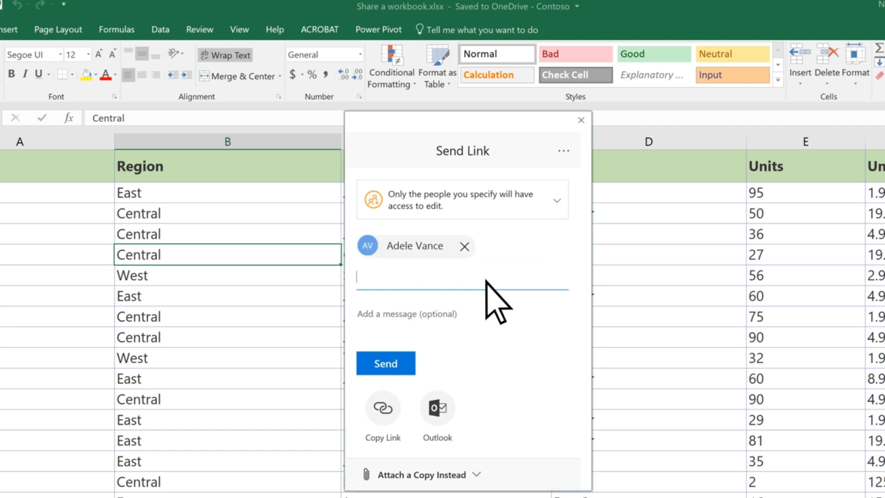
click(459, 309)
text(Here's the workbook you requested)
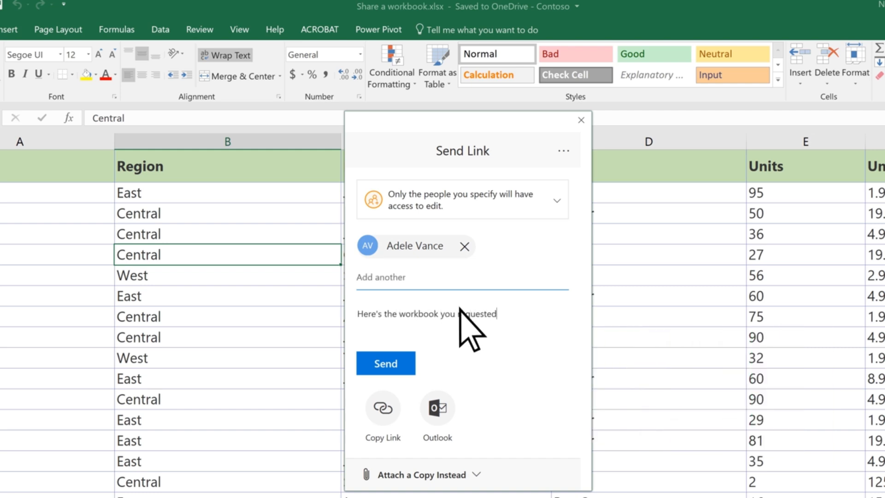
click(387, 364)
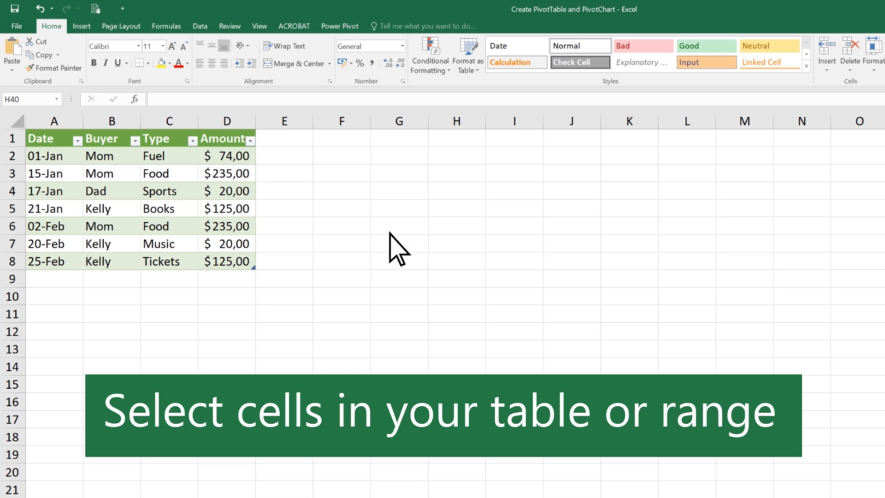
Step: Create a PivotTable from the expenses table A1:D8 on a new worksheet and add the Buyer, Type and Amount fields
drag(45, 140, 221, 264)
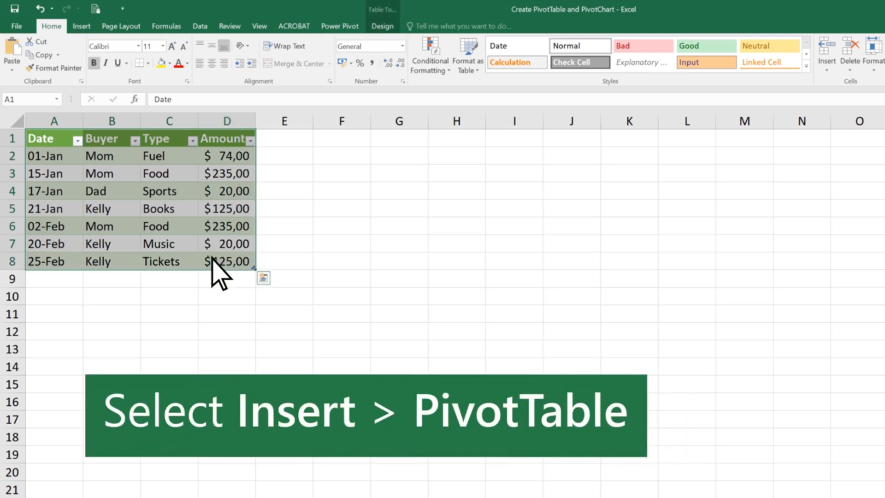
click(82, 26)
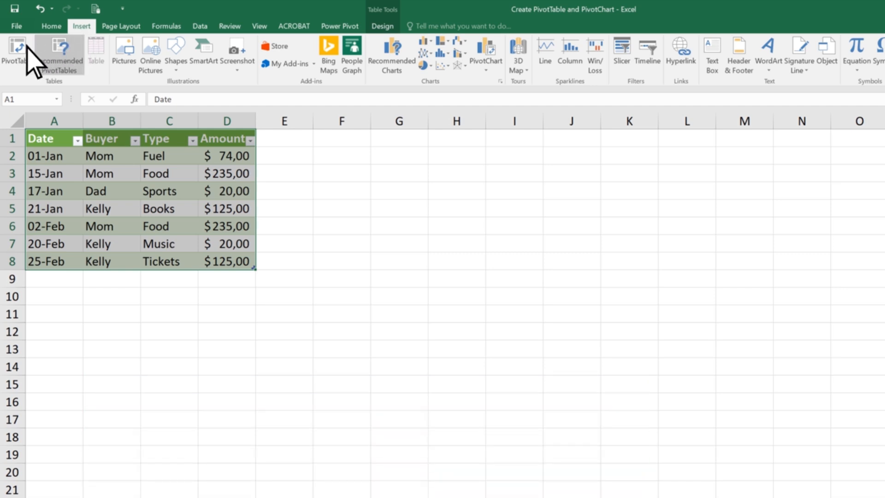
click(14, 48)
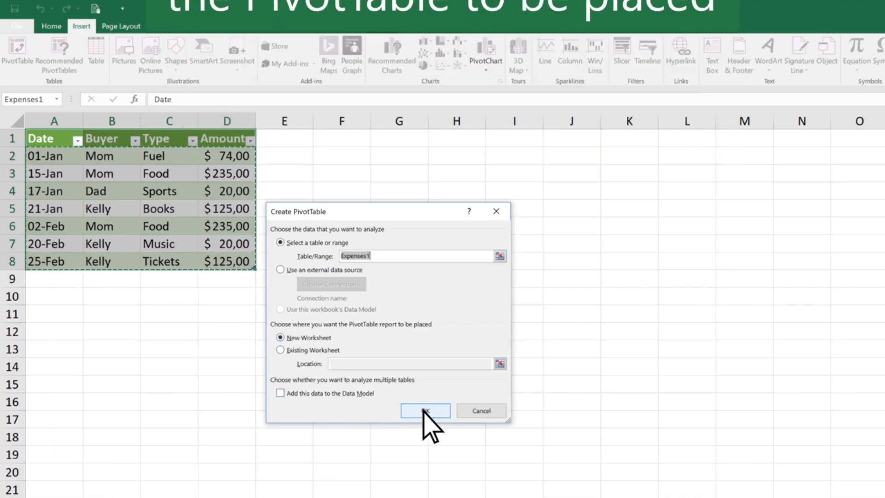
click(424, 410)
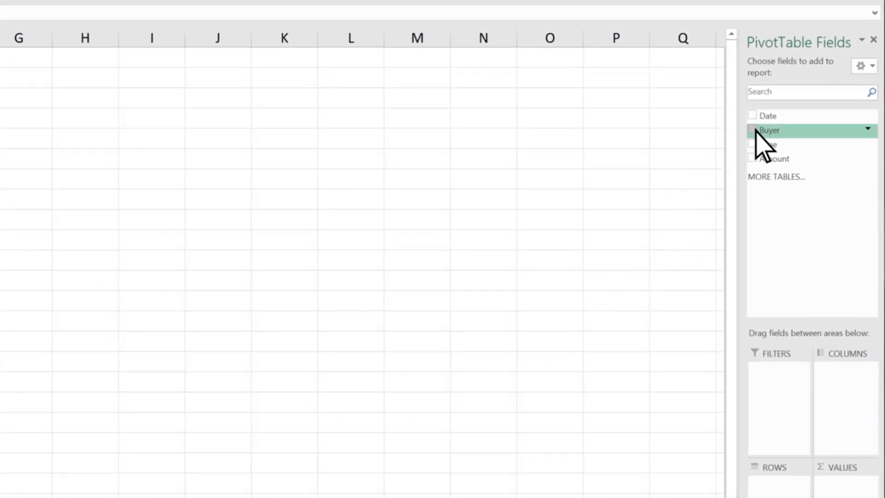
click(752, 130)
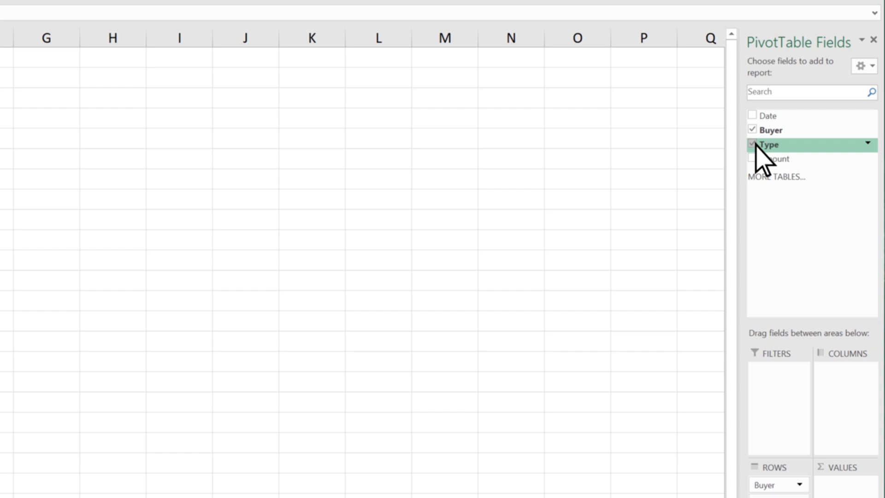
click(753, 158)
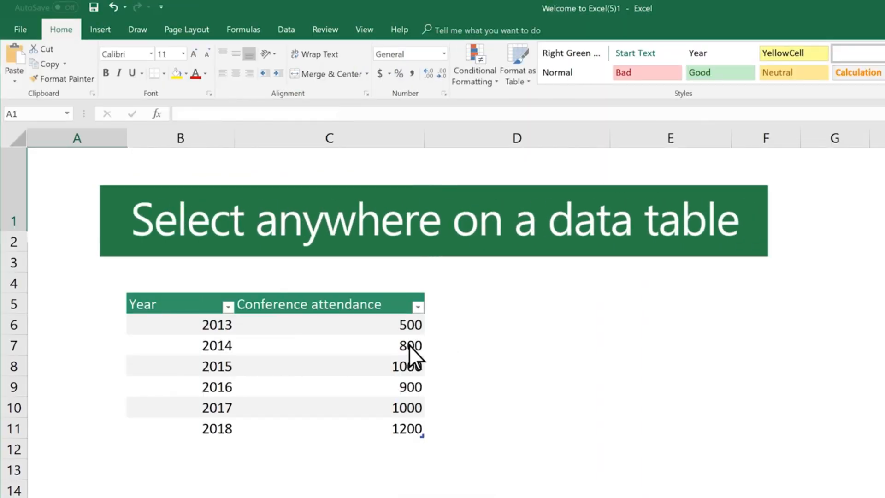
Step: Insert the recommended Clustered Column chart for the conference attendance table and move it clear of the table's data
click(357, 363)
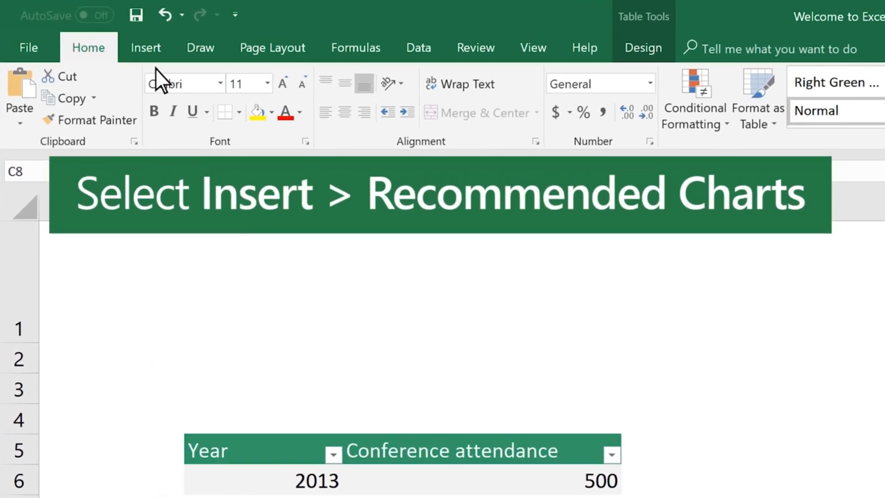
click(146, 55)
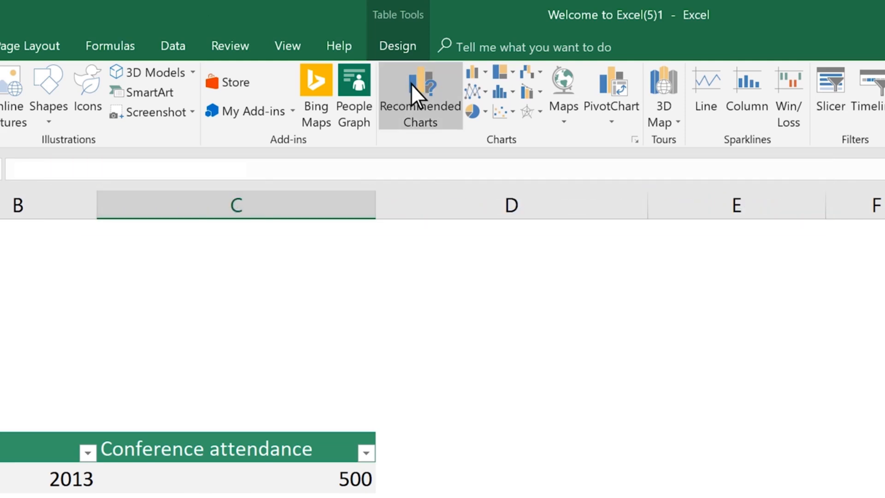
click(411, 86)
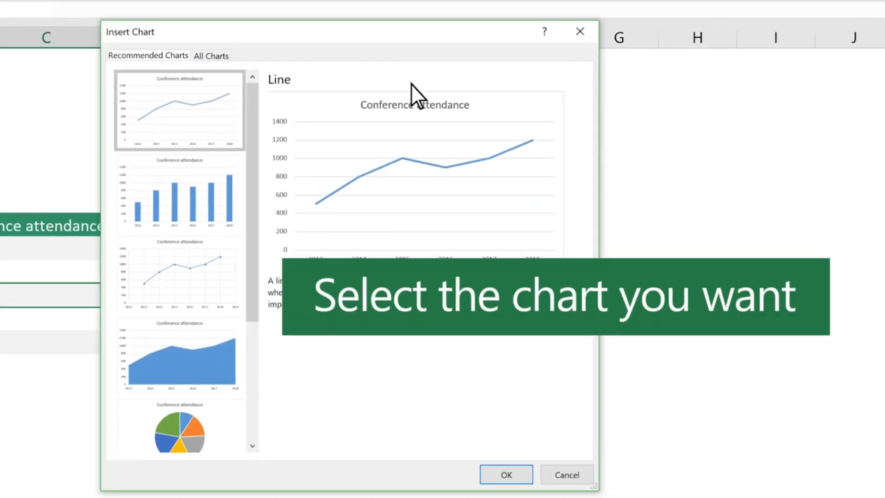
click(211, 161)
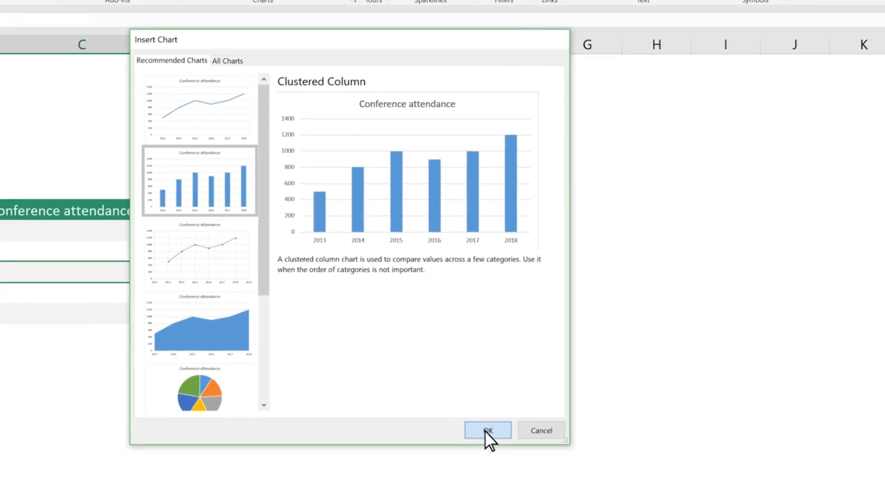
click(487, 430)
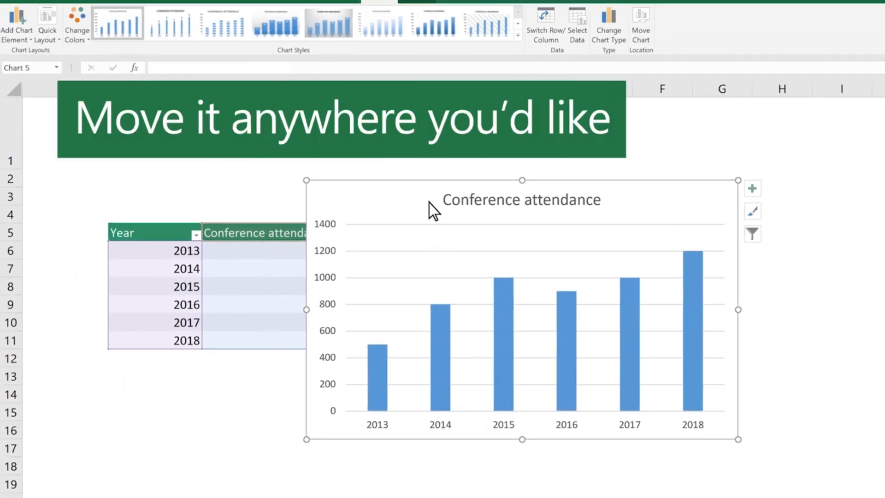
drag(429, 203, 485, 198)
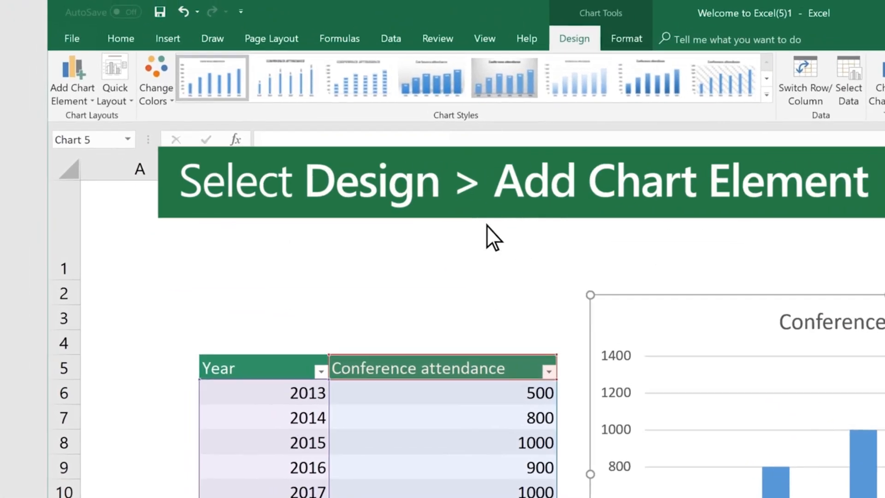
Step: Add a linear trendline to the conference attendance chart
click(76, 93)
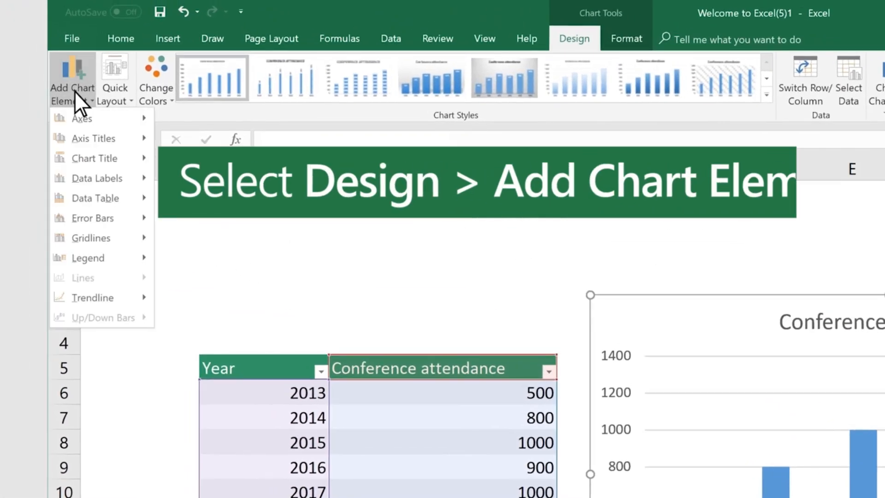
mouse_move(74, 297)
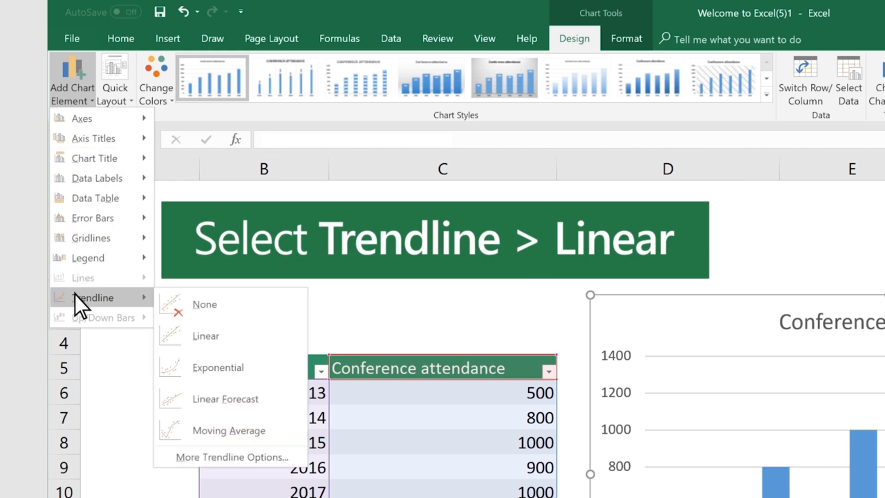
click(222, 334)
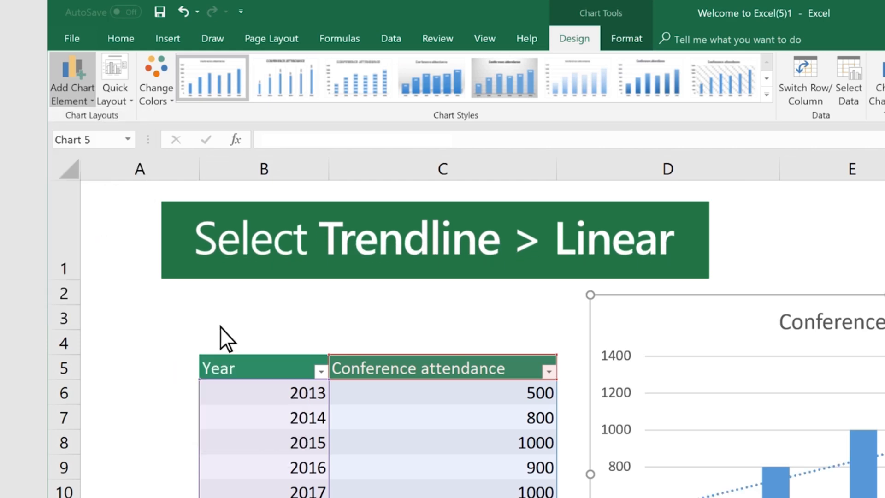